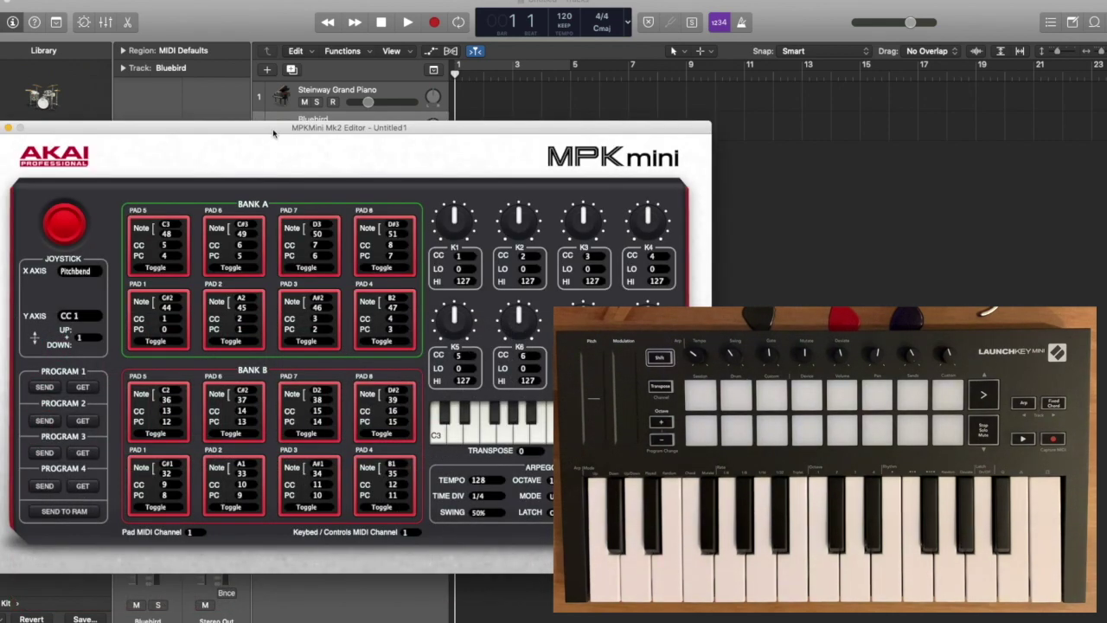
Move the MPK Mini editor window aside and send its pad and knob mapping as Program 1.
{"action": "left_click_drag", "start_coordinate": [273, 133], "coordinate": [338, 118]}
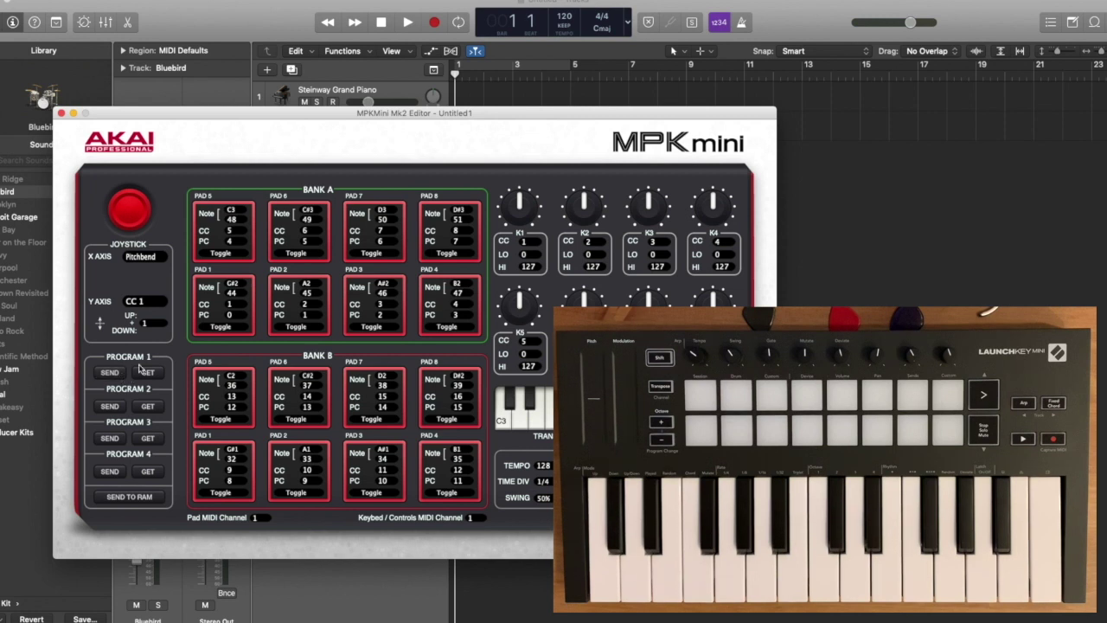
{"action": "left_click", "coordinate": [110, 372]}
Close the MPKMini Mk2 Editor window to reveal the Steinway Grand Piano and Bluebird tracks.
{"action": "left_click", "coordinate": [61, 115]}
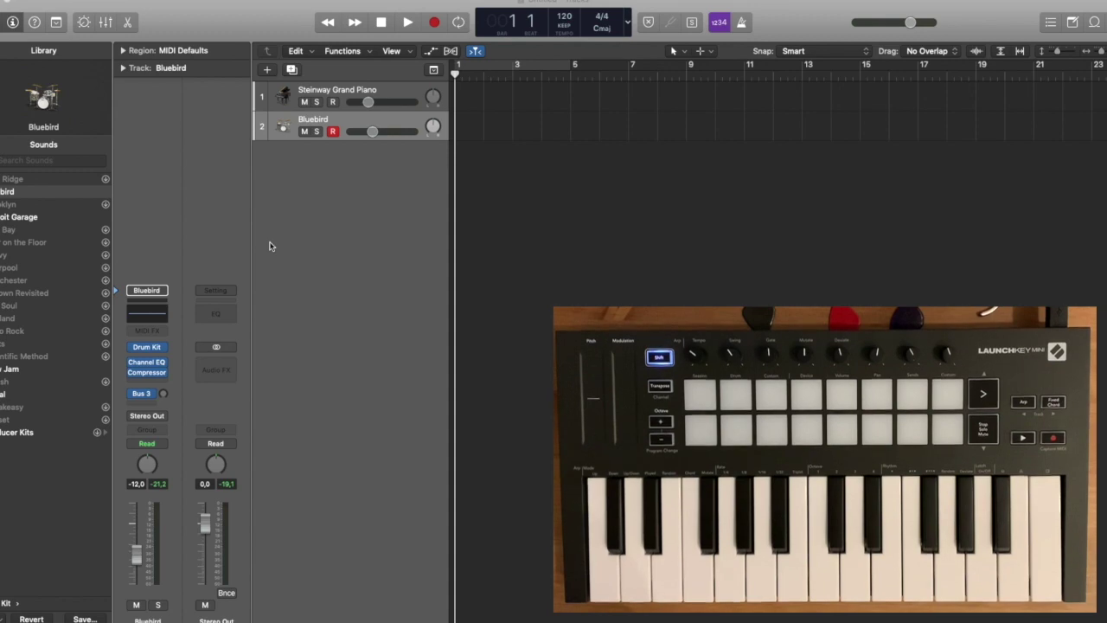
Expand the Launchkey Mini MK3 DRIVERS list down to the Logic Script Installer, then return to Logic.
{"action": "key", "text": "ctrl+Right"}
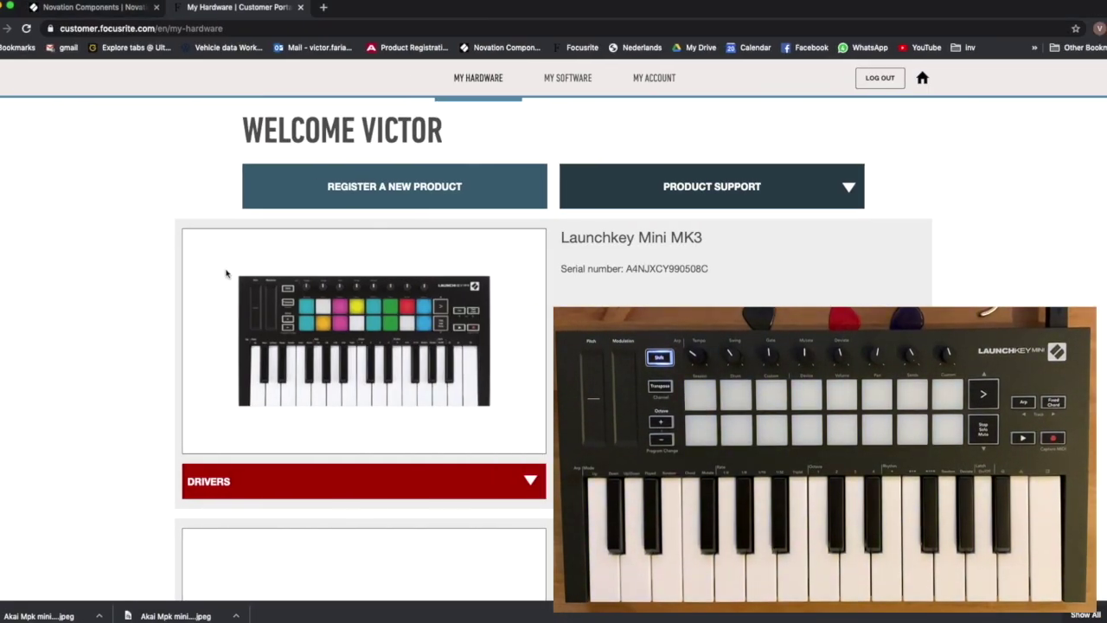
{"action": "scroll", "coordinate": [136, 354], "scroll_direction": "down", "scroll_amount": 3}
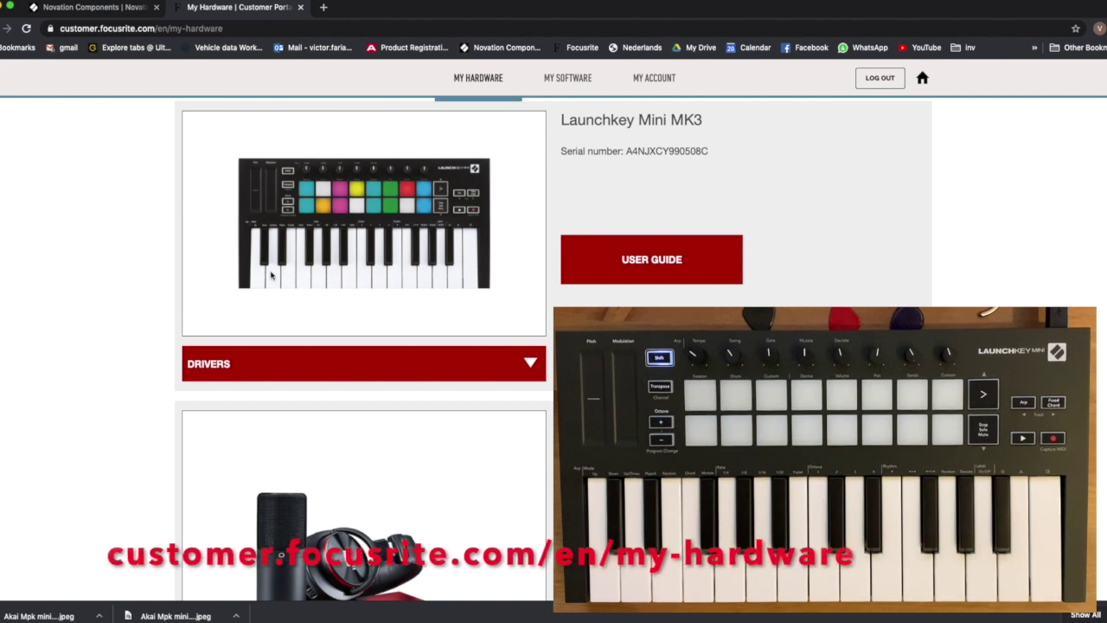
{"action": "left_click", "coordinate": [529, 362]}
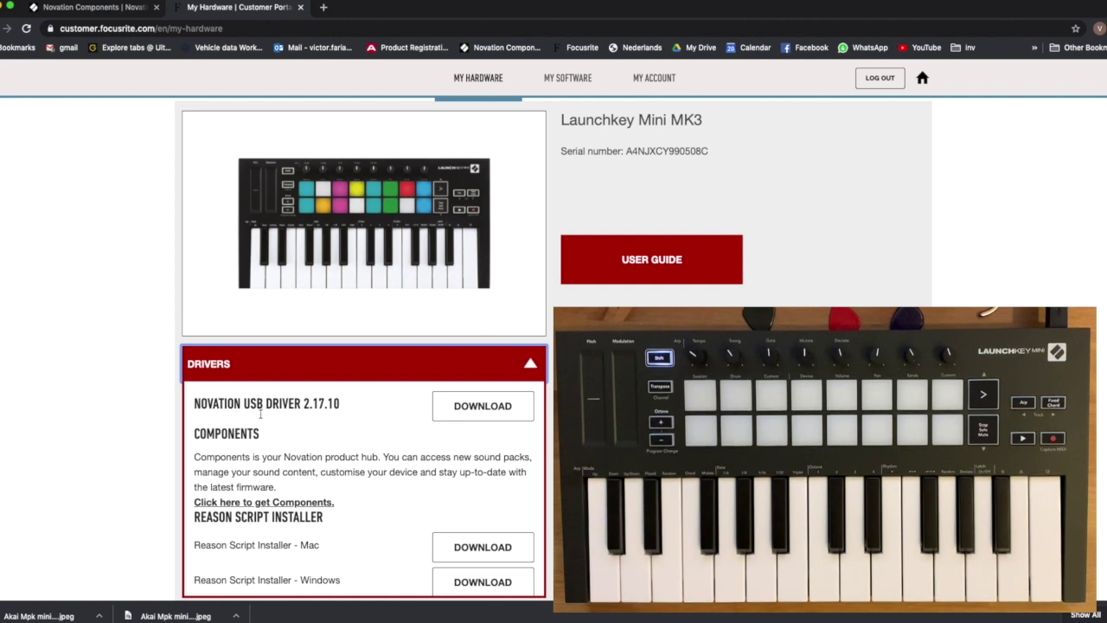
{"action": "scroll", "coordinate": [166, 485], "scroll_direction": "down", "scroll_amount": 2}
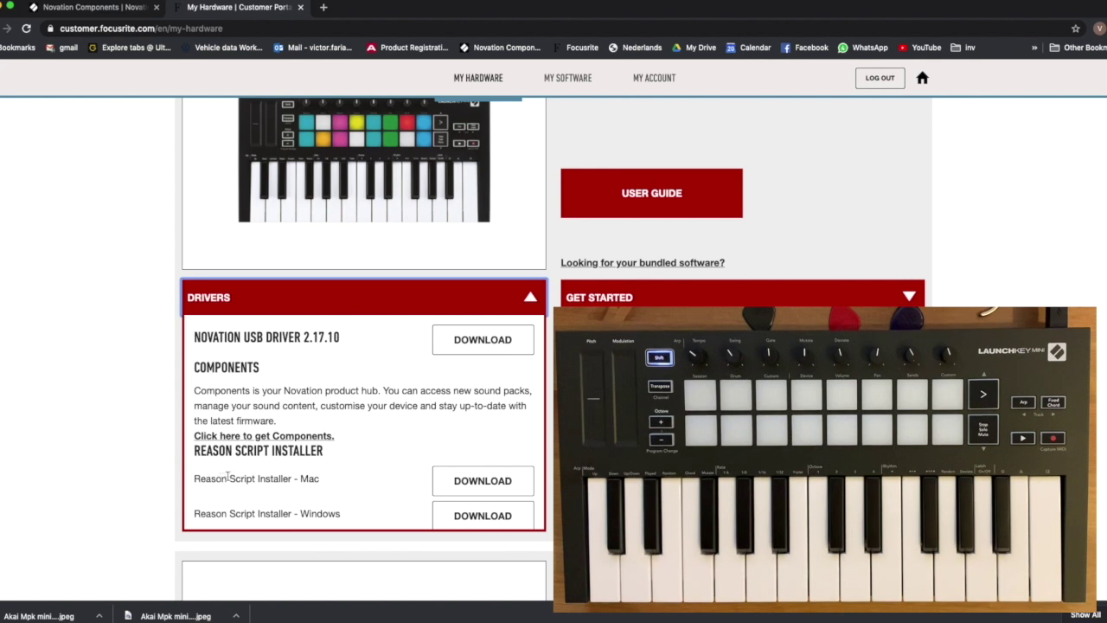
{"action": "scroll", "coordinate": [291, 489], "scroll_direction": "down", "scroll_amount": 2}
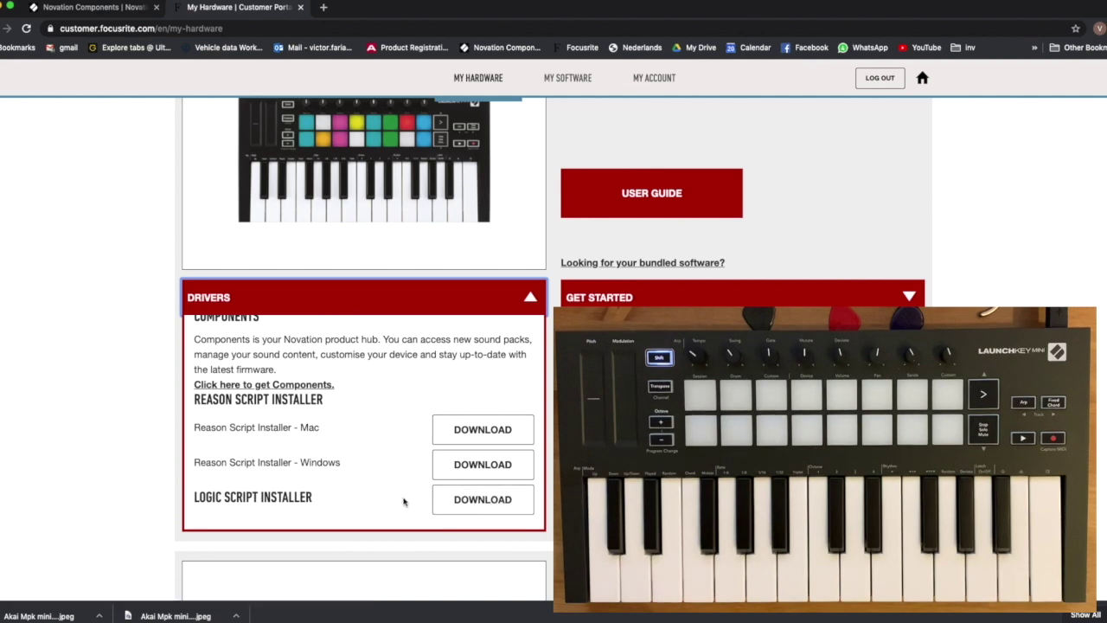
{"action": "key", "text": "ctrl+Left"}
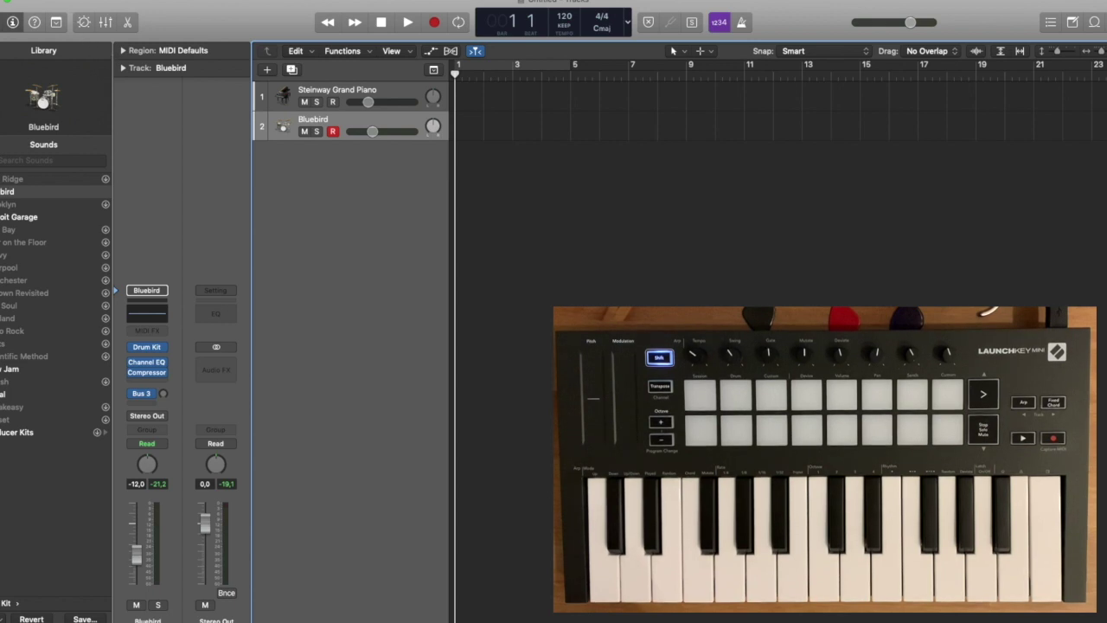
Open Control Surfaces > Setup from the Logic Pro X menu and bring up its New menu.
{"action": "left_click", "coordinate": [34, 1]}
{"action": "mouse_move", "coordinate": [40, 30]}
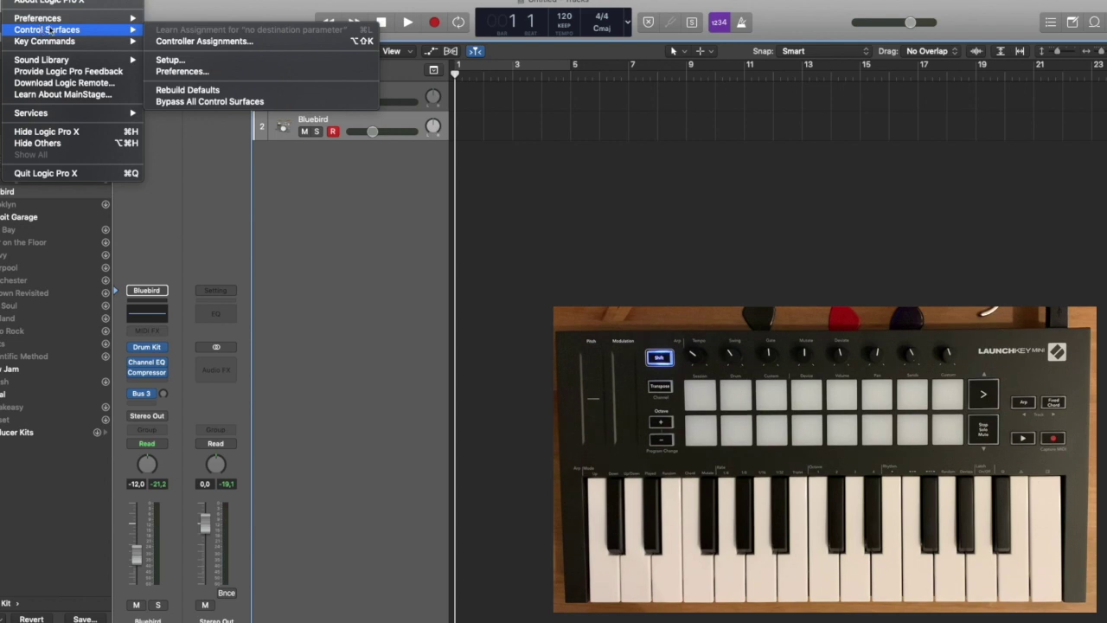
{"action": "left_click", "coordinate": [170, 60]}
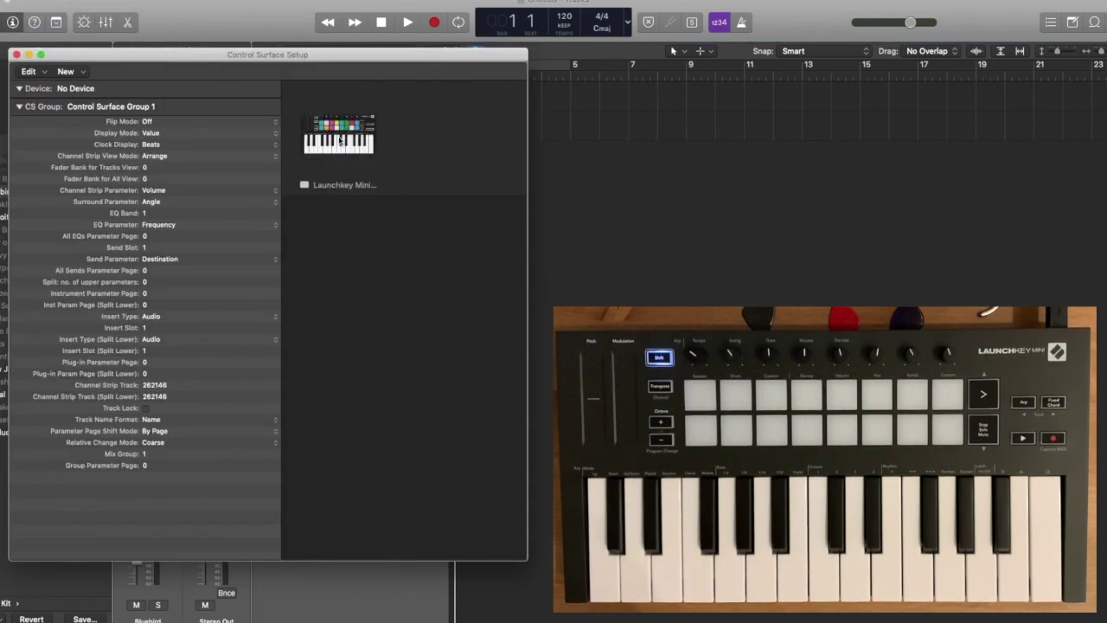
{"action": "left_click", "coordinate": [84, 74]}
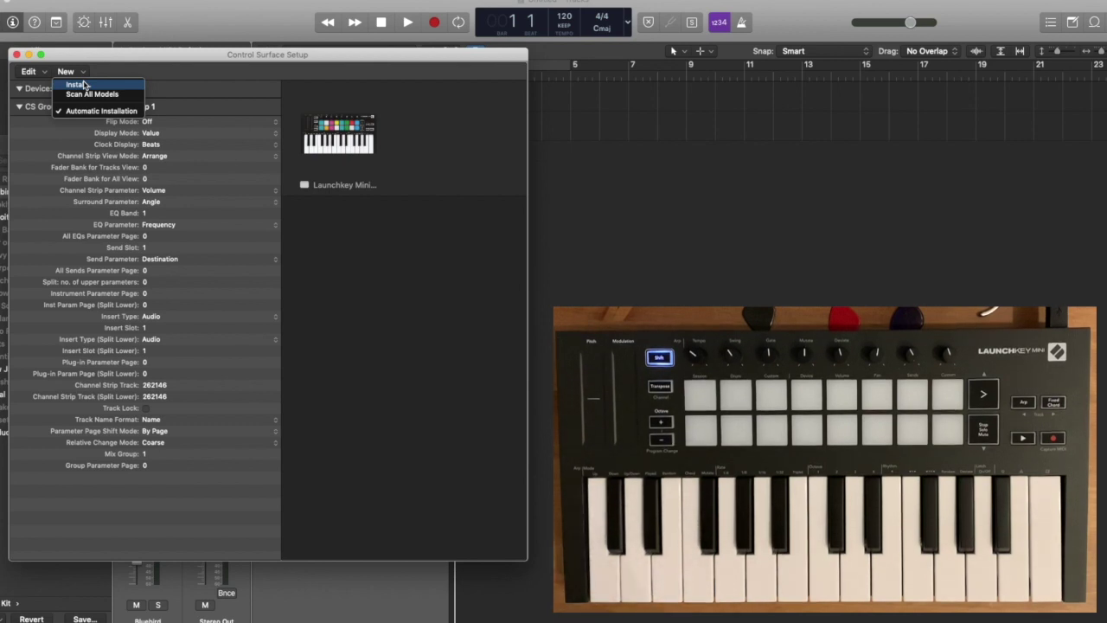
{"action": "left_click", "coordinate": [84, 84]}
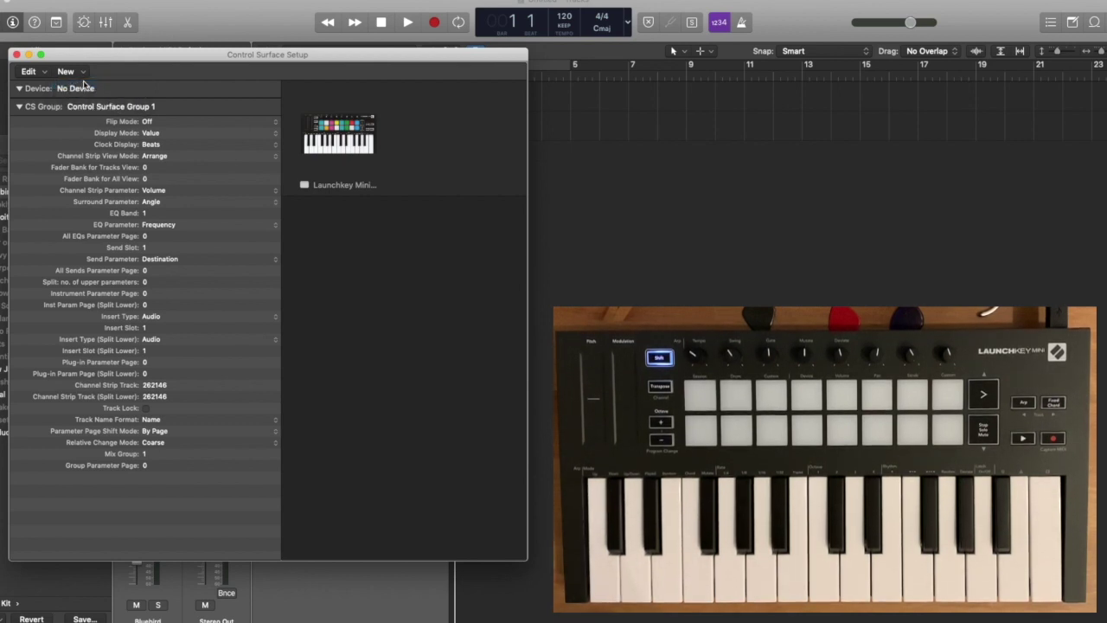
{"action": "left_click", "coordinate": [82, 72]}
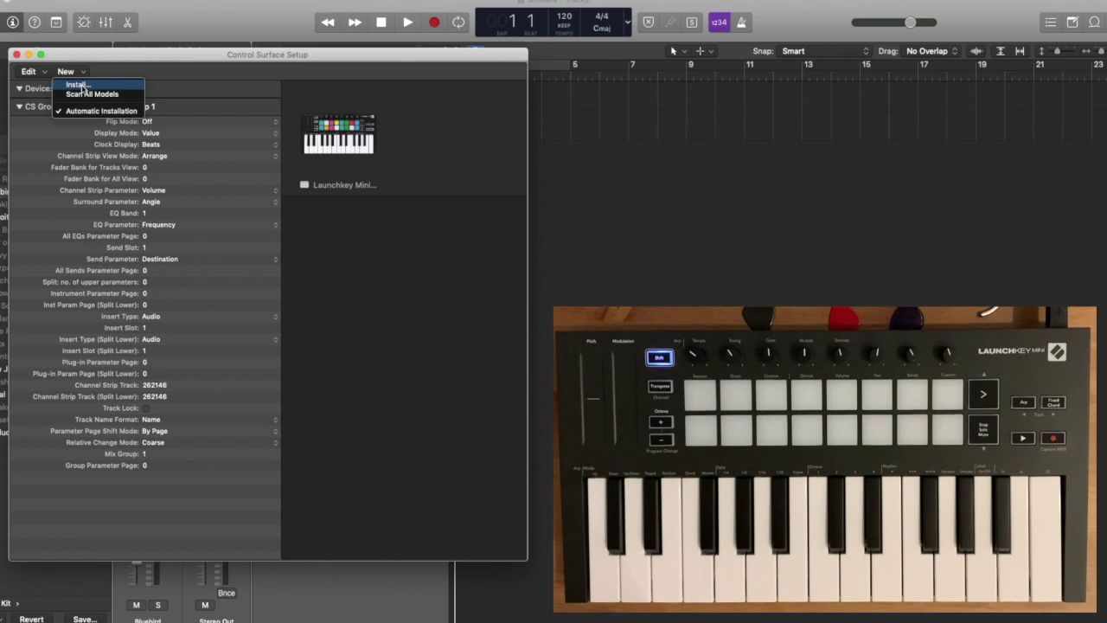
Add the Novation Launchkey Mini MK3 from the New > Install list of control surfaces.
{"action": "left_click", "coordinate": [83, 84]}
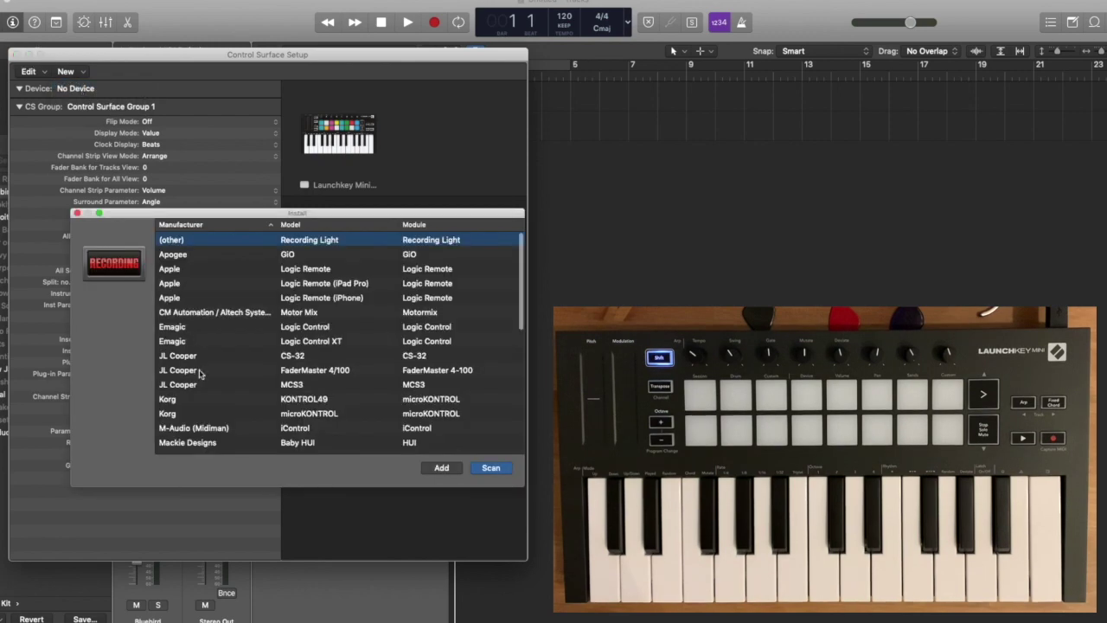
{"action": "scroll", "coordinate": [199, 372], "scroll_direction": "down", "scroll_amount": 5}
{"action": "scroll", "coordinate": [199, 373], "scroll_direction": "down", "scroll_amount": 9}
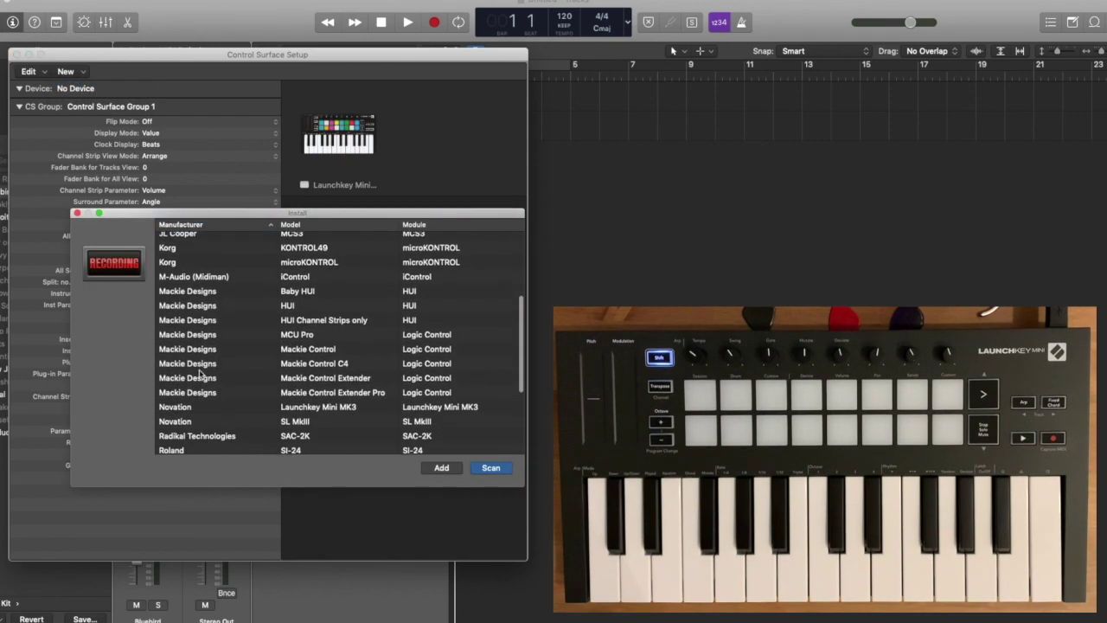
{"action": "left_click", "coordinate": [197, 364]}
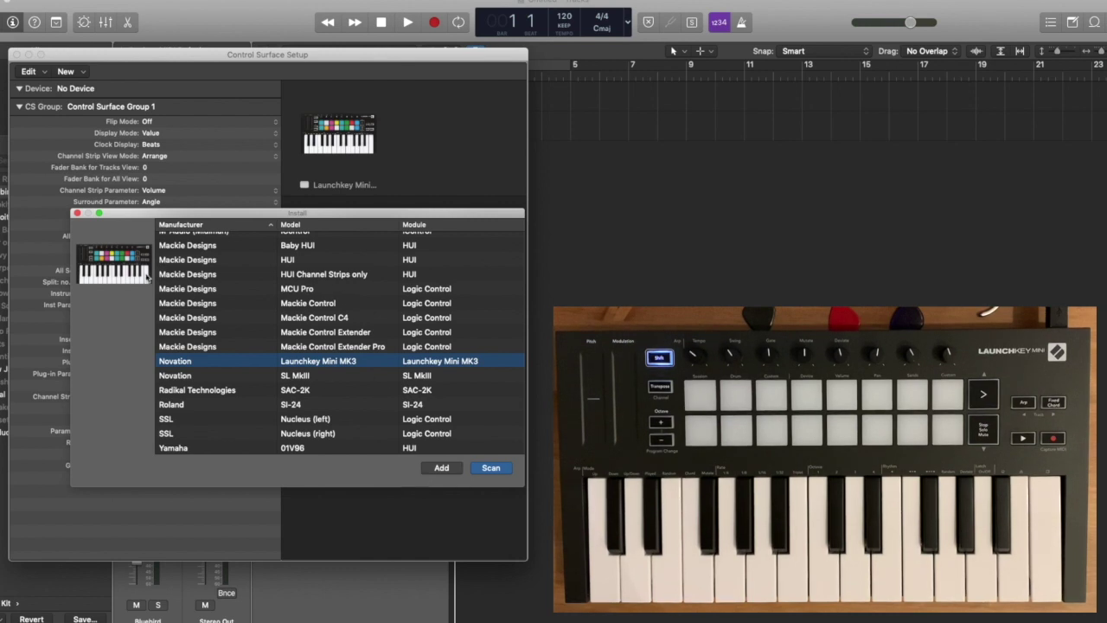
{"action": "left_click", "coordinate": [77, 212]}
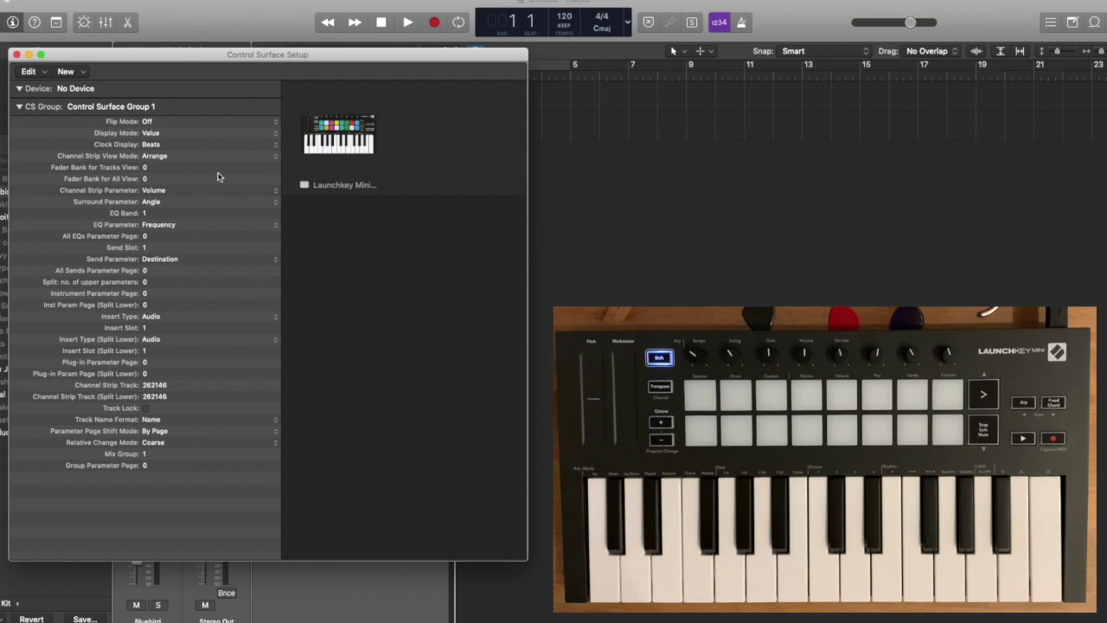
Select the Launchkey Mini icon to show its settings, with Launchkey Mini MK3 DAW Port as input and output.
{"action": "left_click", "coordinate": [308, 145]}
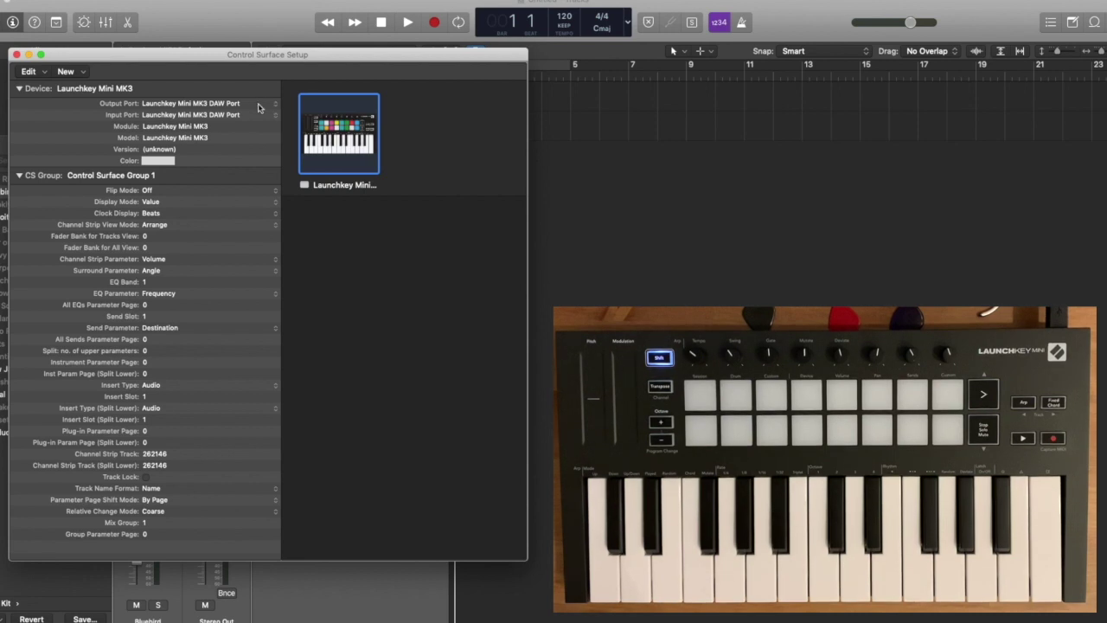
Close Control Surface Setup and make the Steinway Grand Piano track active for playing.
{"action": "left_click", "coordinate": [16, 54]}
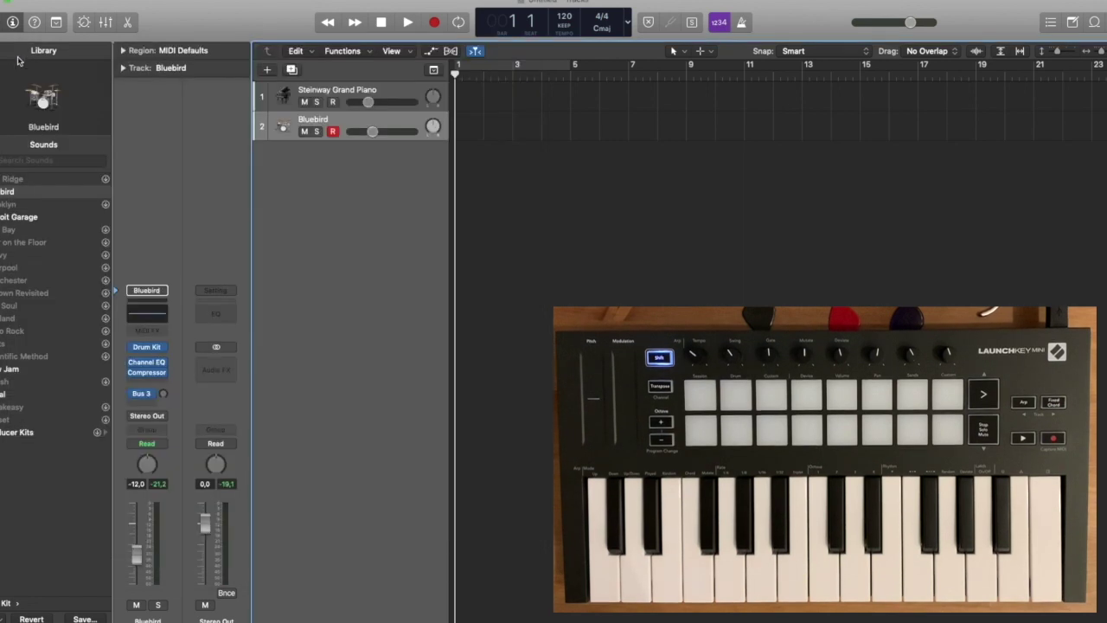
{"action": "left_click", "coordinate": [322, 95]}
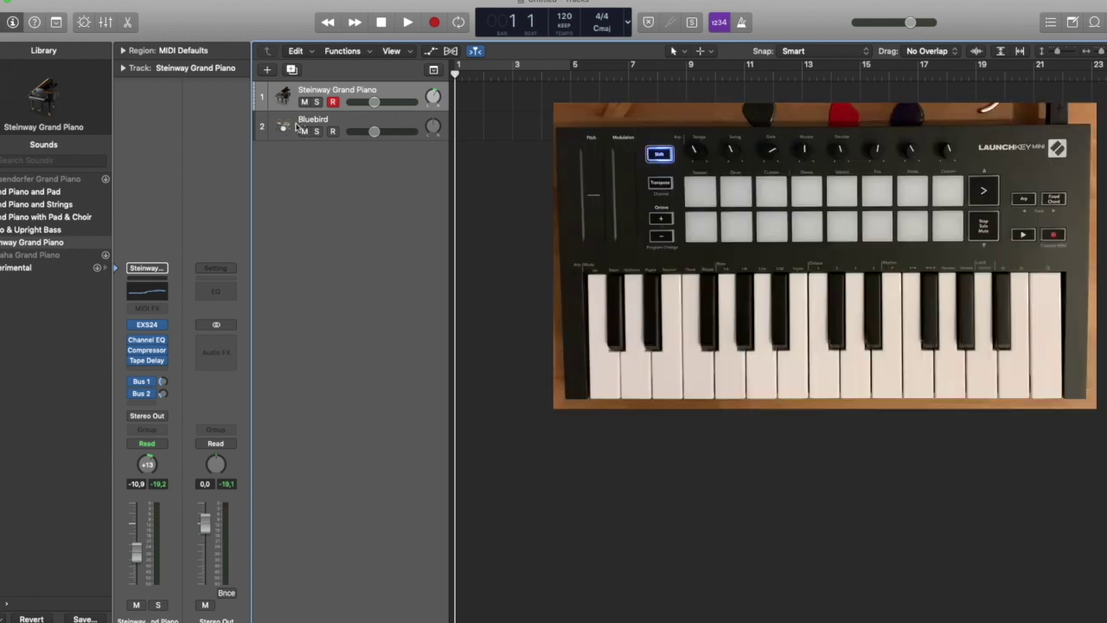
Select the Bluebird drum track and show its Drum Kit Smart Controls with B.
{"action": "left_click", "coordinate": [286, 126]}
{"action": "key", "text": "b"}
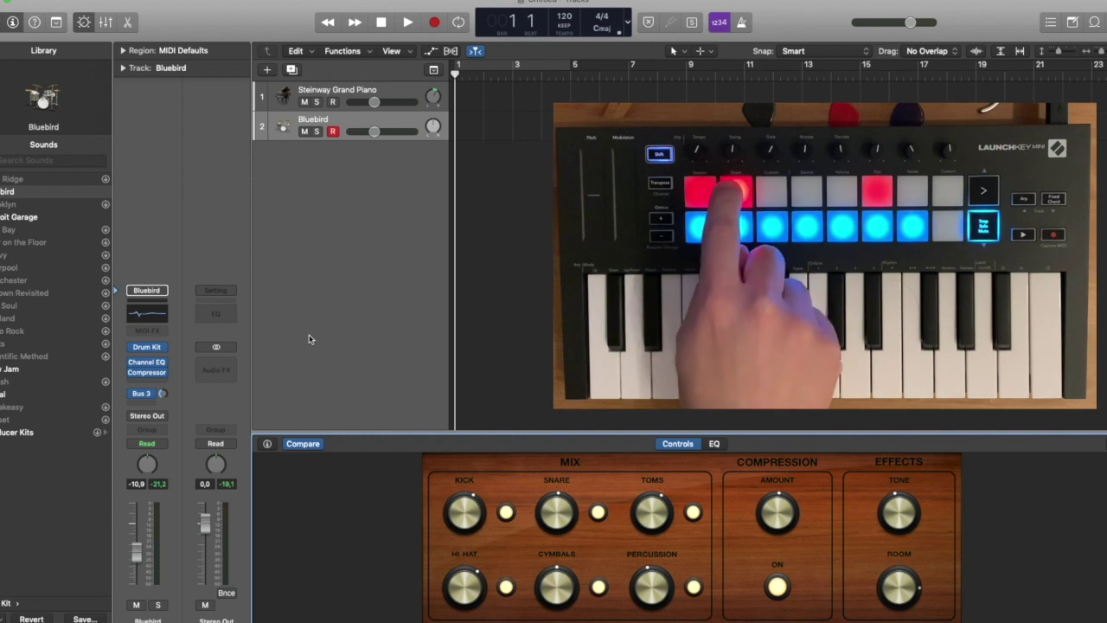
Move up to the Steinway Grand Piano track to show its Tone, Dynamics and Effects controls.
{"action": "key", "text": "Up"}
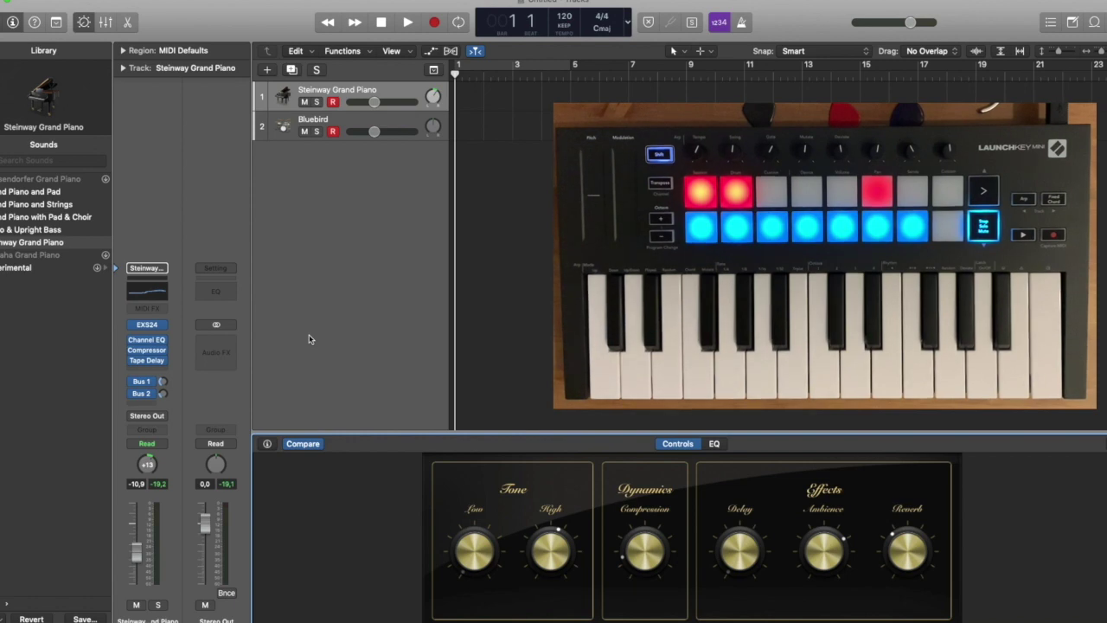
Reselect the Bluebird drum track and bring up the Novation Components Custom Mode Editor.
{"action": "key", "text": "p"}
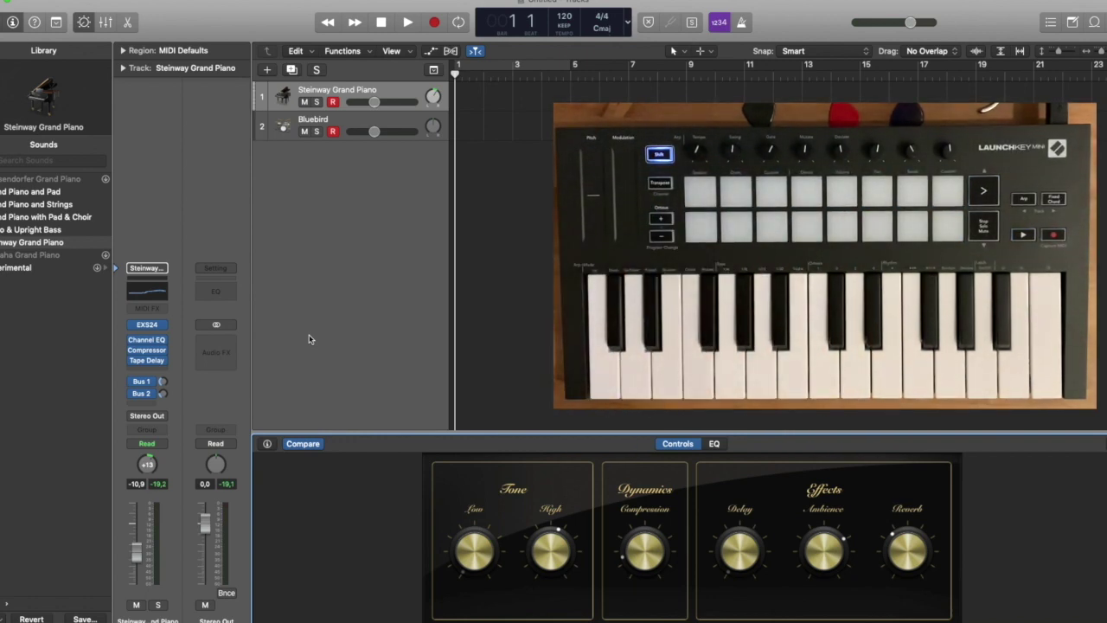
{"action": "left_click", "coordinate": [368, 120]}
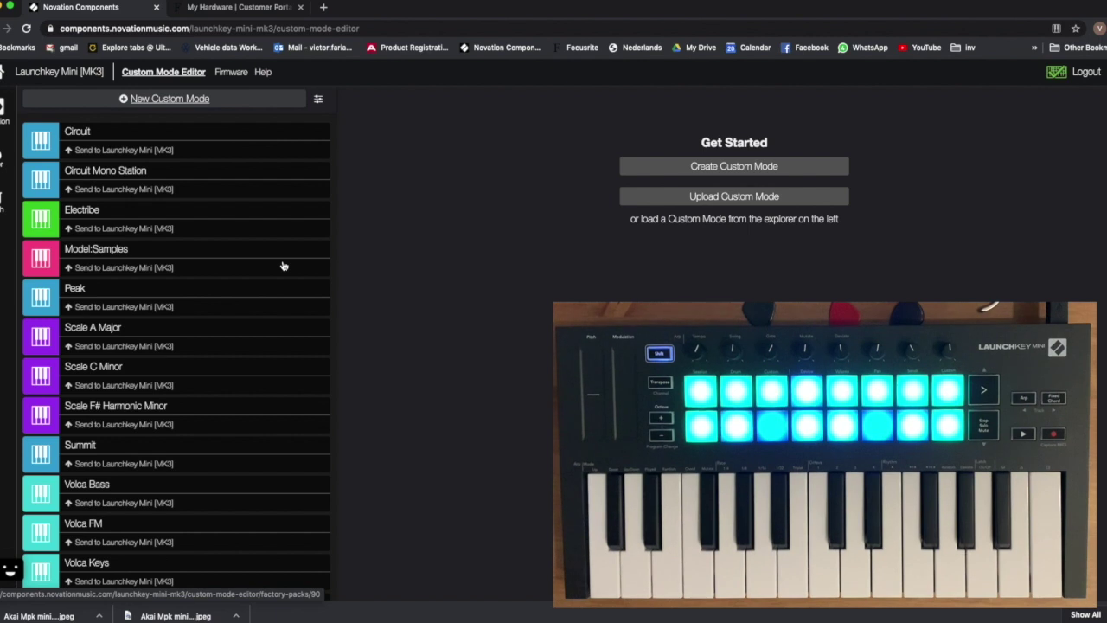
{"action": "scroll", "coordinate": [283, 266], "scroll_direction": "down", "scroll_amount": 1}
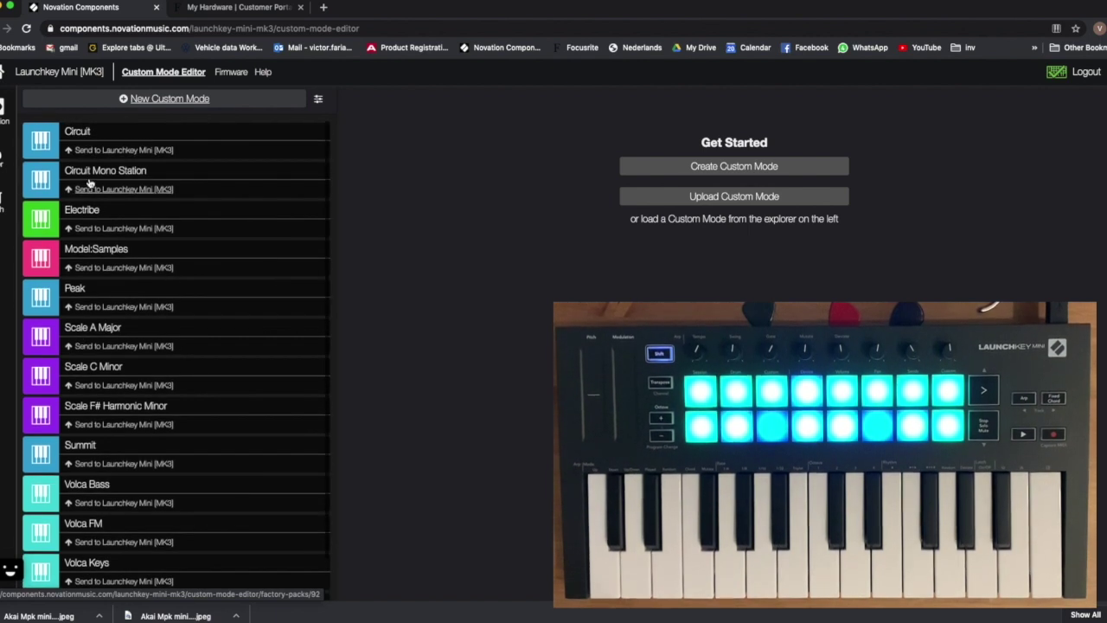
Select the Scale A Major custom mode and send it to the Launchkey Mini [MK3].
{"action": "scroll", "coordinate": [88, 182], "scroll_direction": "down", "scroll_amount": 3}
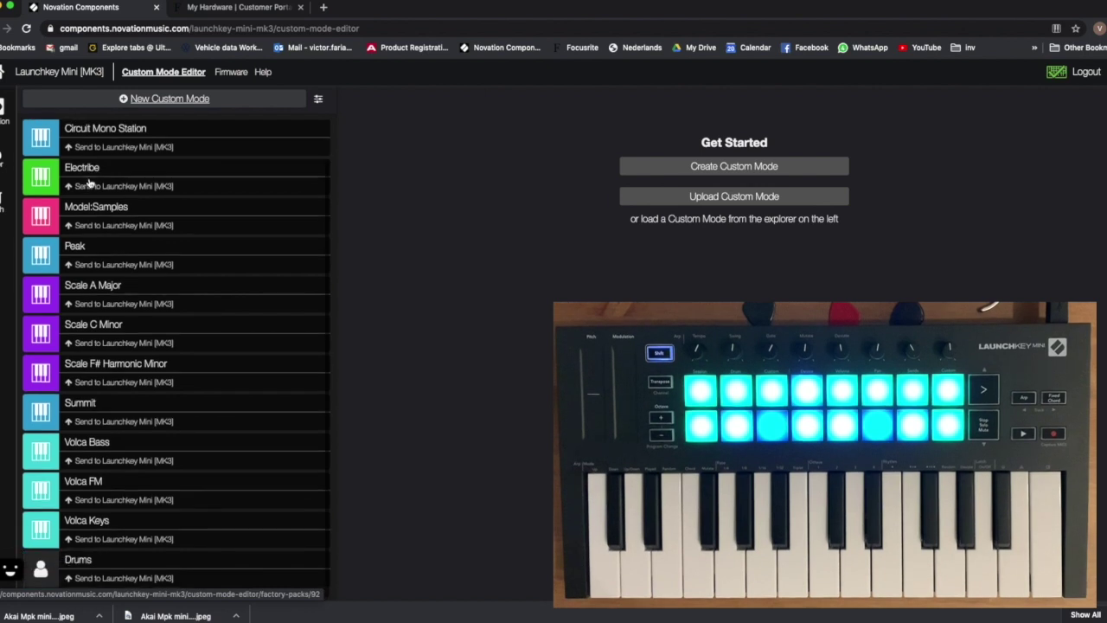
{"action": "left_click", "coordinate": [85, 290]}
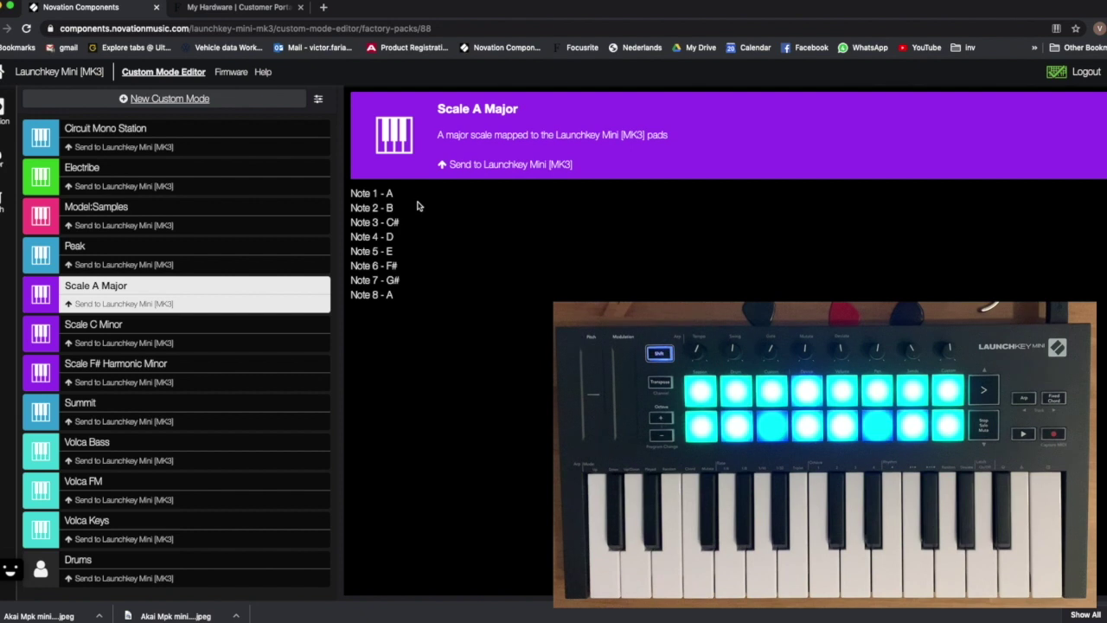
{"action": "left_click", "coordinate": [510, 164]}
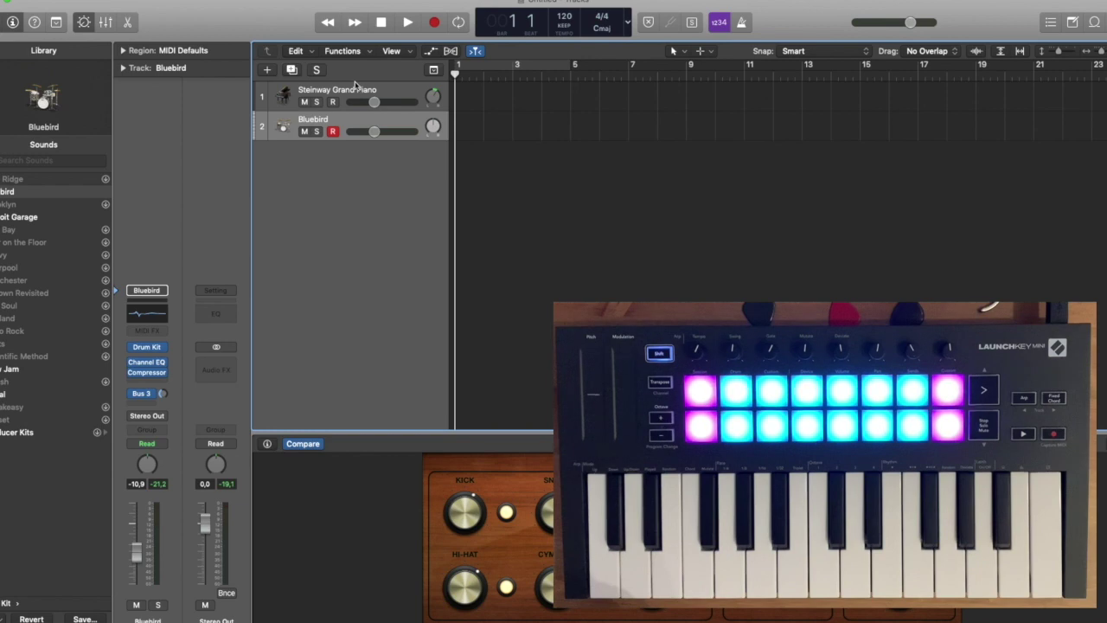
Select the Steinway Grand Piano track, then open the Drums custom mode in Novation Components.
{"action": "left_click", "coordinate": [355, 86]}
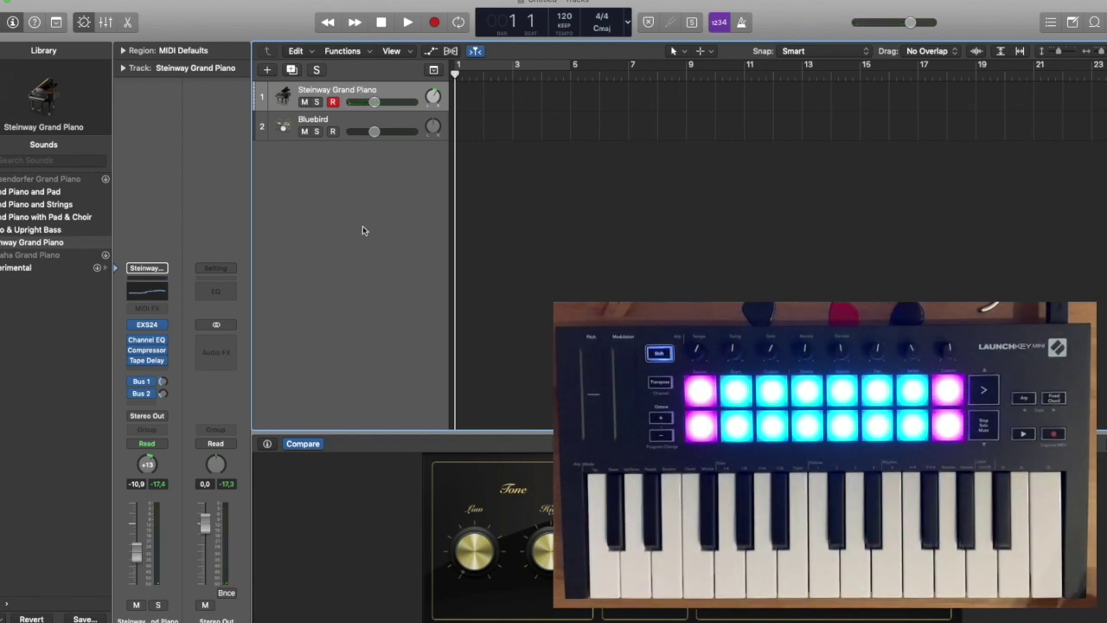
{"action": "key", "text": "ctrl+Right"}
{"action": "scroll", "coordinate": [155, 337], "scroll_direction": "down", "scroll_amount": 1}
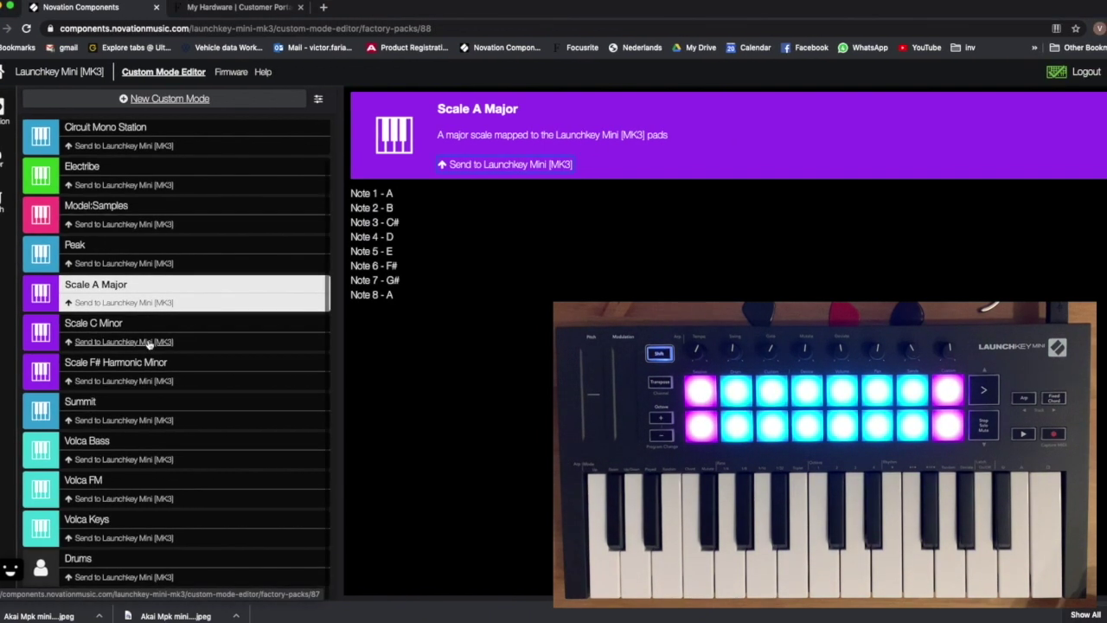
{"action": "left_click", "coordinate": [77, 561]}
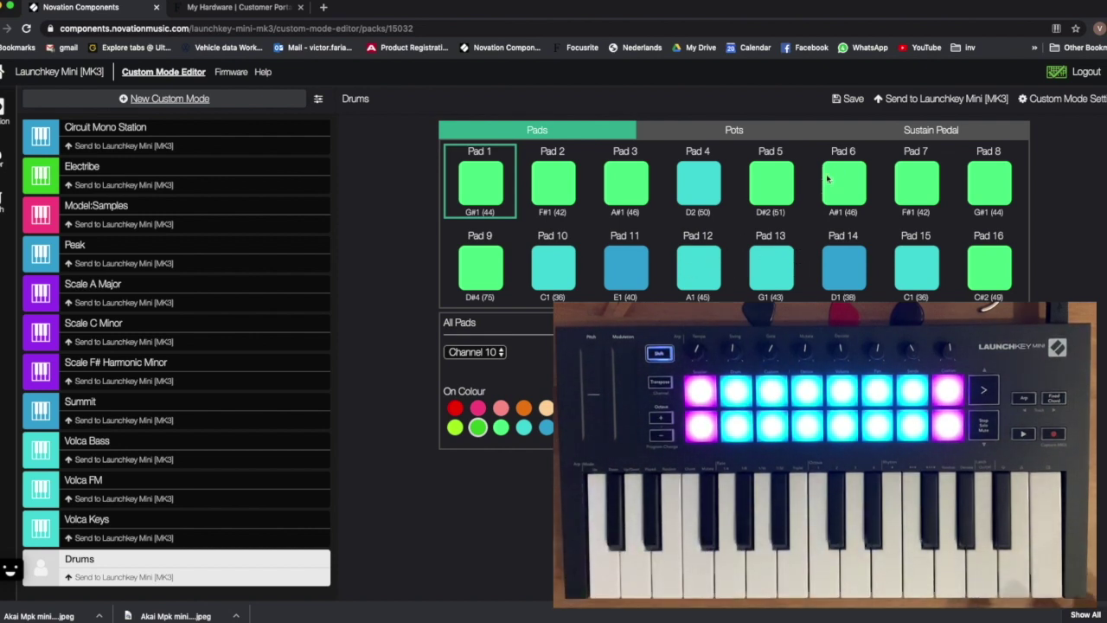
Send the Drums pad layout to the Launchkey Mini [MK3] and return to Logic.
{"action": "left_click", "coordinate": [921, 101]}
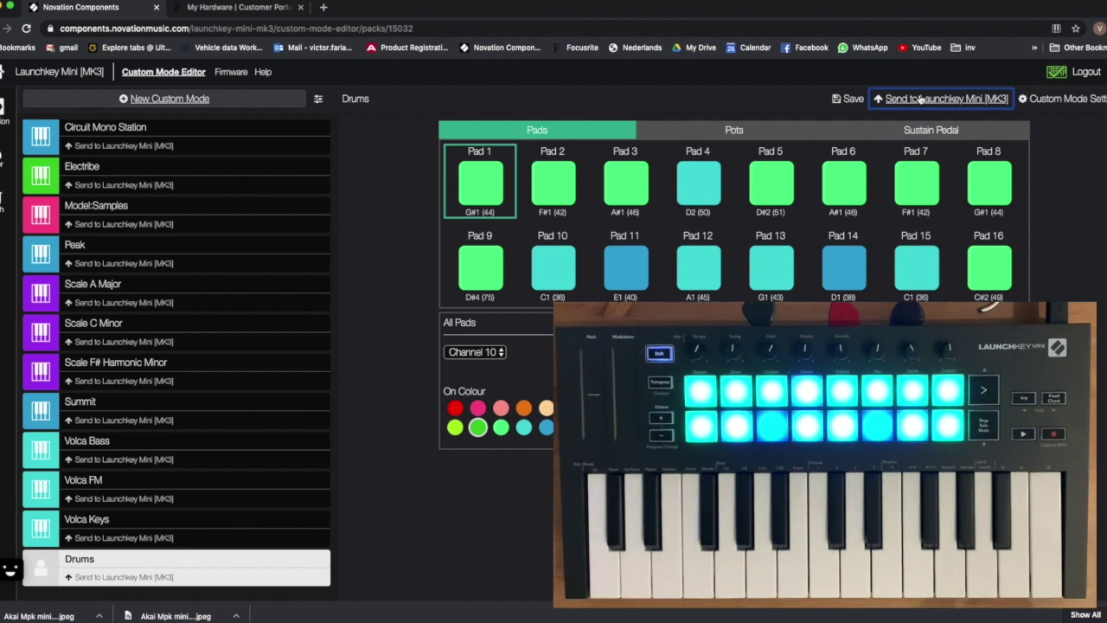
{"action": "key", "text": "ctrl+Left"}
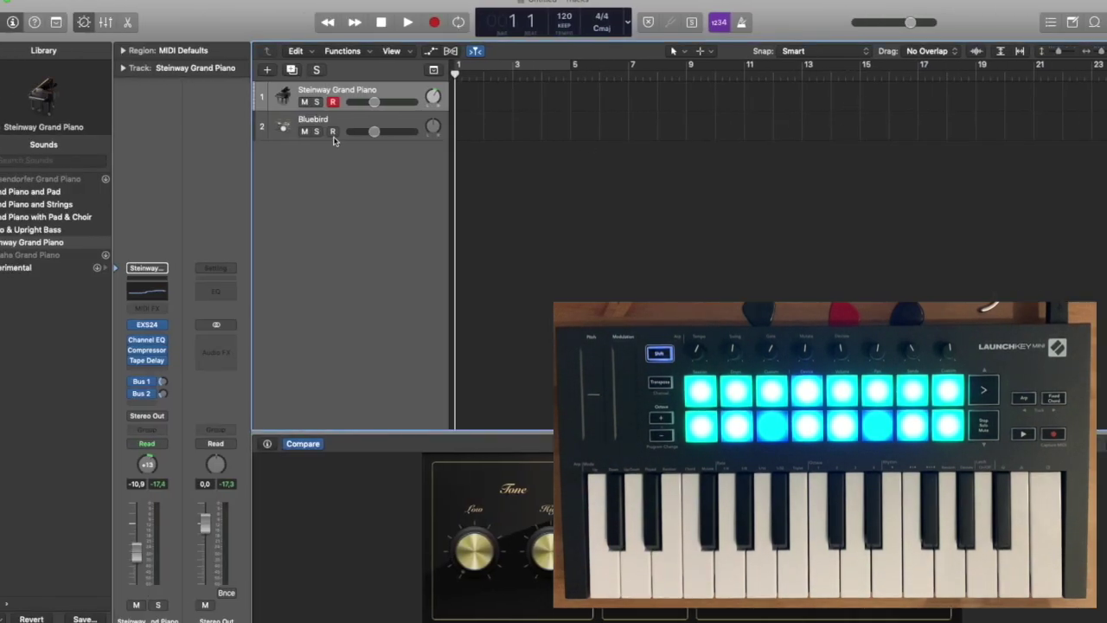
Open the Bluebird drum track's Piano Roll and resize it to show drum names like Kick.
{"action": "left_click", "coordinate": [325, 125]}
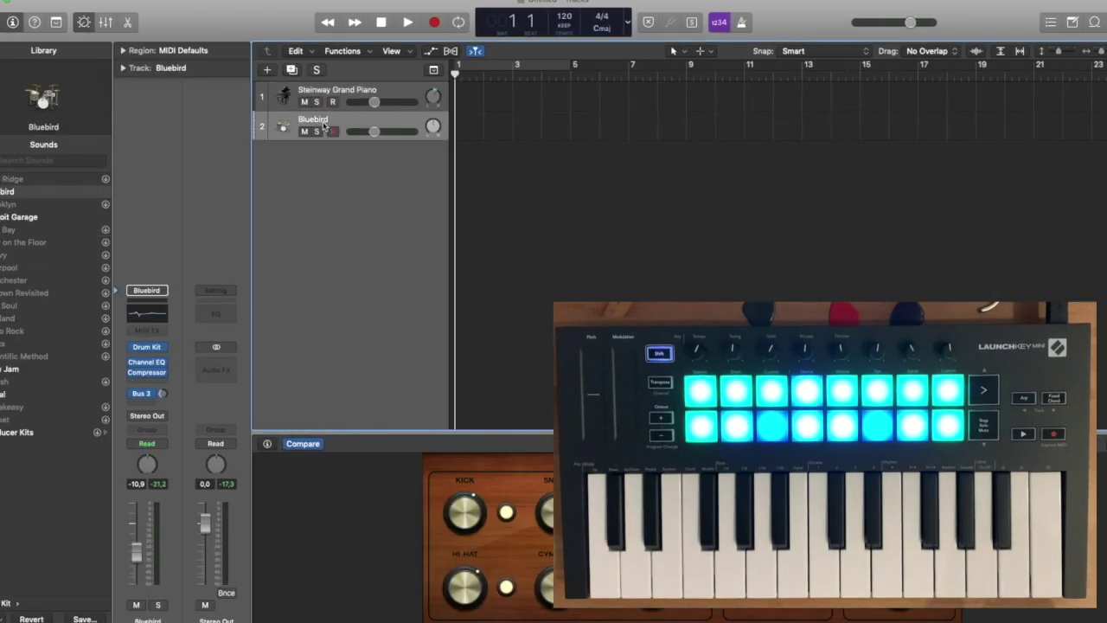
{"action": "key", "text": "p"}
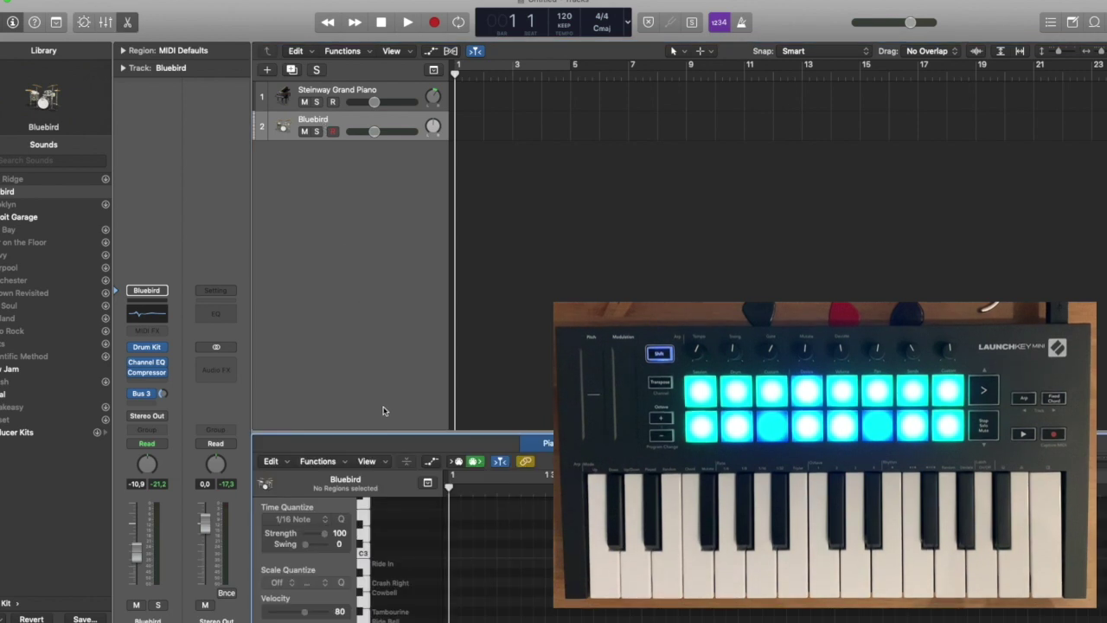
{"action": "left_click_drag", "start_coordinate": [404, 432], "coordinate": [381, 173]}
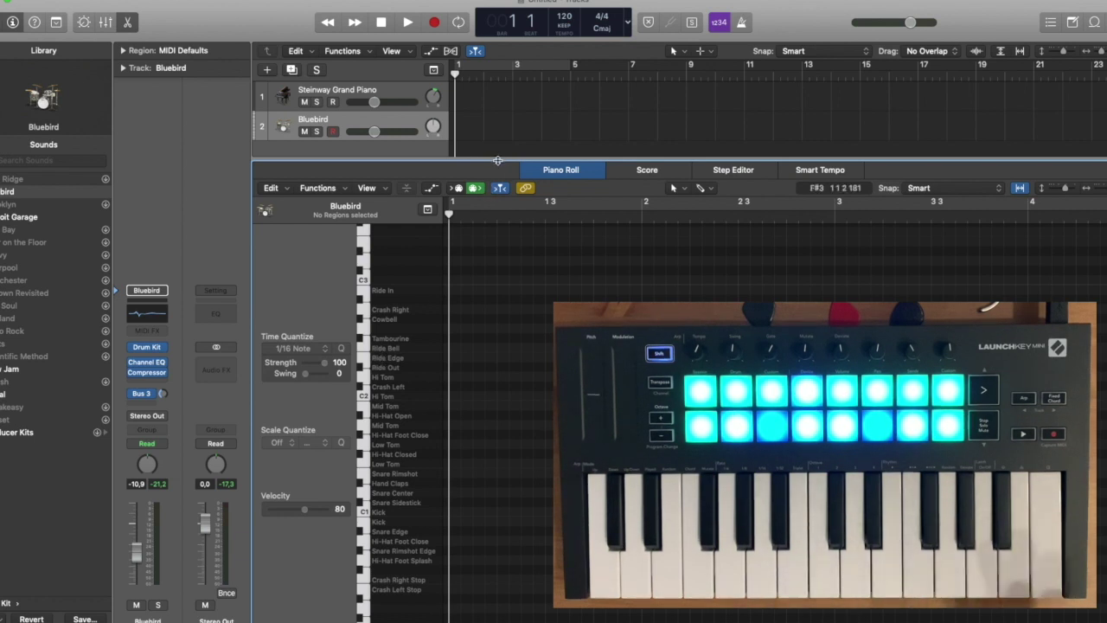
{"action": "left_click_drag", "start_coordinate": [497, 164], "coordinate": [506, 286]}
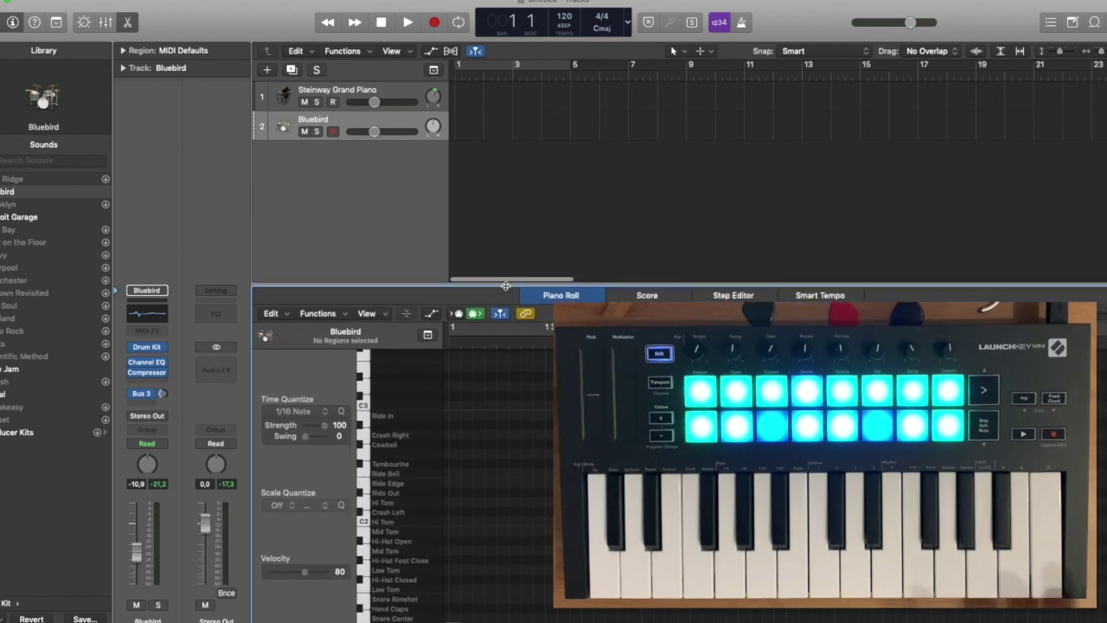